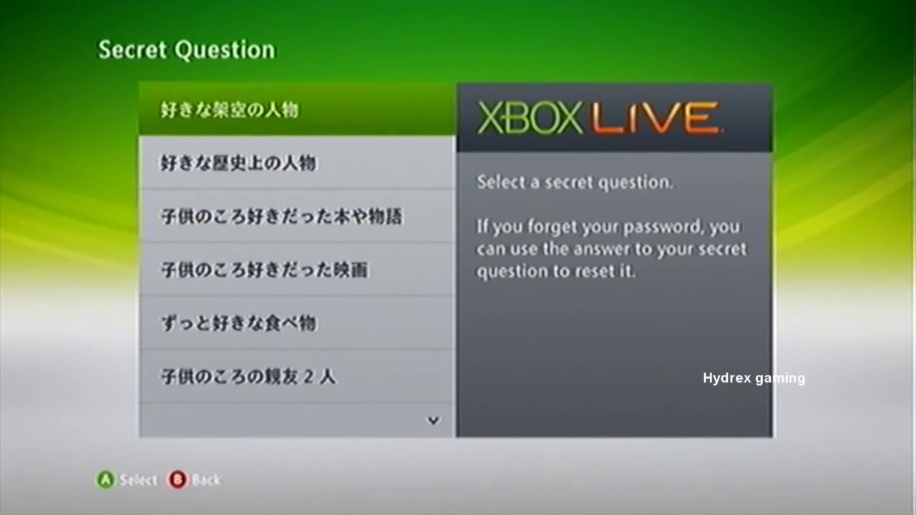
Step: Choose the favourite fictional character question and spell a first secret answer on the keyboard
key(Down)
key(Right)
key(Right)
key(Right)
key(Return)
key(Left)
key(Left)
key(Return)
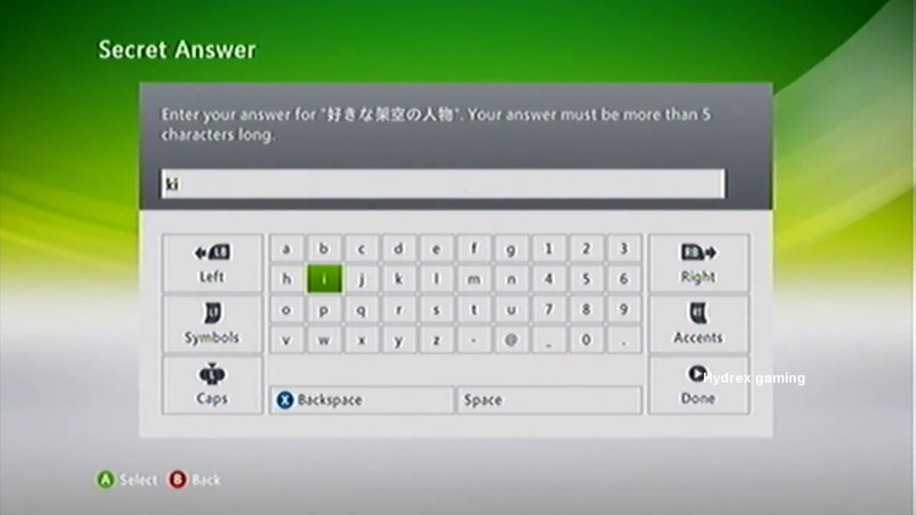
key(BackSpace)
key(BackSpace)
key(Right)
key(Right)
key(Right)
key(Right)
key(Right)
key(Up)
key(Left)
key(Right)
key(Left)
key(Right)
key(Return)
key(Left)
key(Left)
key(Left)
key(Left)
key(Left)
key(Left)
key(Return)
key(Down)
key(Down)
key(Right)
key(Right)
key(Right)
key(Right)
key(Right)
key(Up)
key(Return)
key(Left)
key(Up)
key(Return)
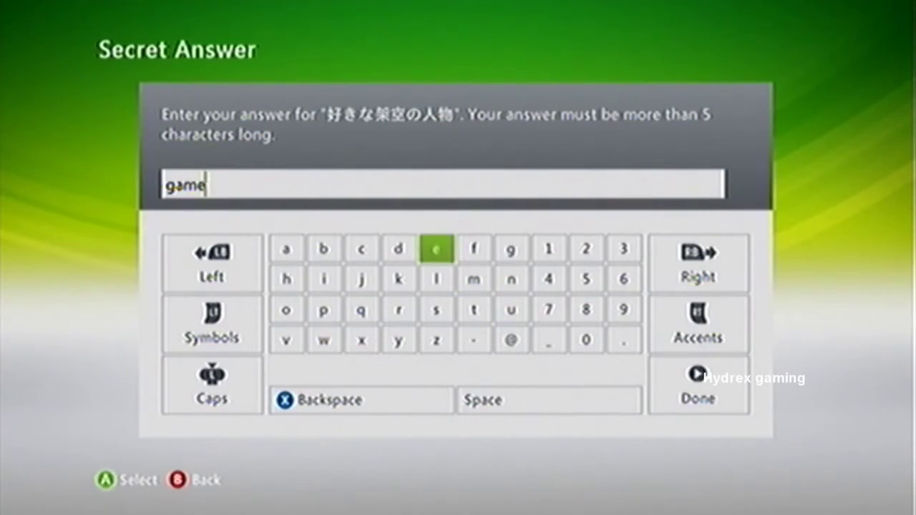
key(Return)
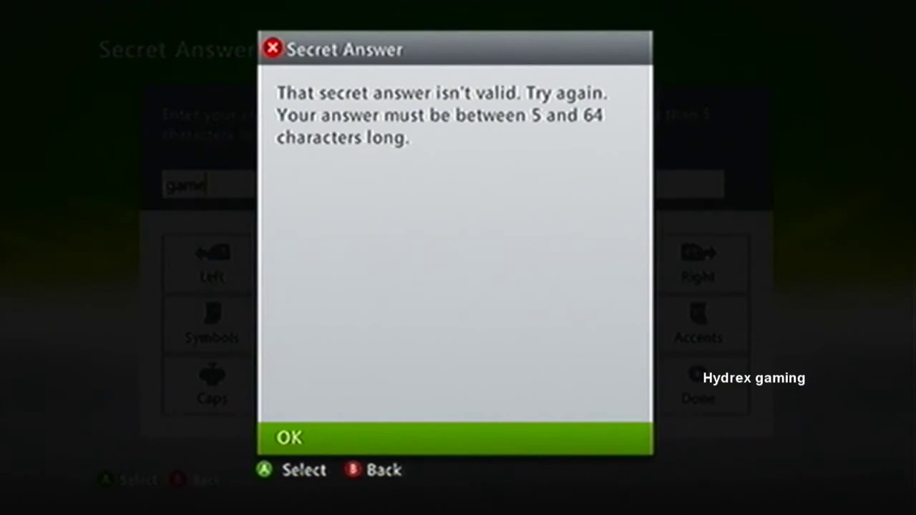
Step: Dismiss the too-short answer error and lengthen the answer to at least 5 characters with digits
key(Return)
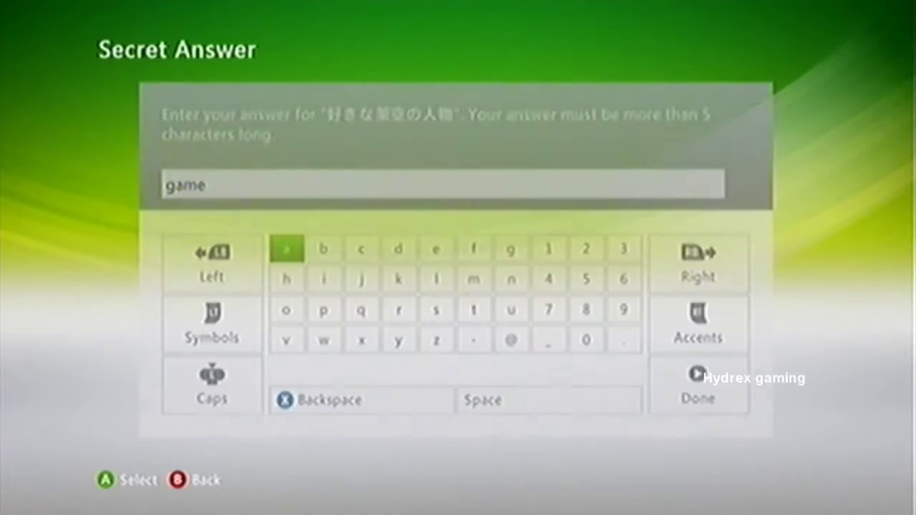
key(Right)
key(Right)
key(Right)
key(Right)
key(Right)
key(Right)
key(Right)
key(Return)
key(Right)
key(Return)
key(Right)
key(Return)
key(Down)
key(Left)
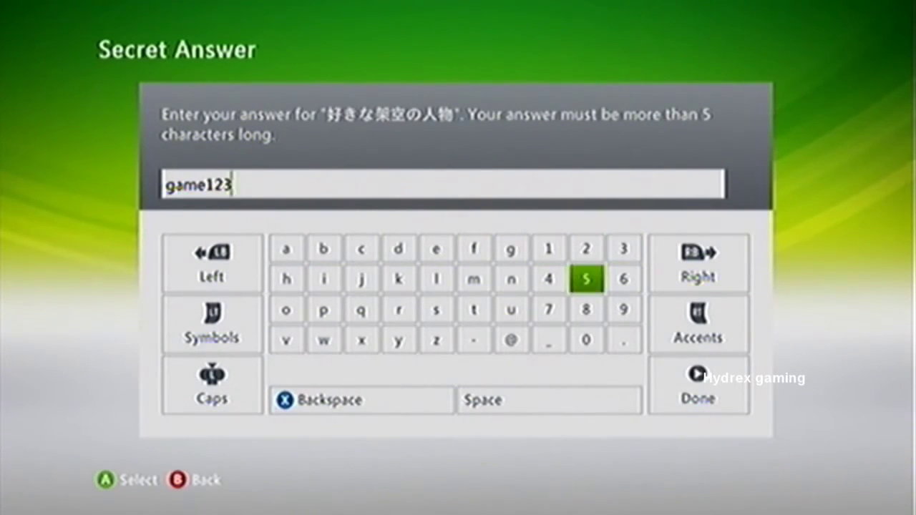
key(BackSpace)
key(Left)
Step: Submit the secret answer, skip the alternate email, and set the birth date to 1984/01/01
key(Return)
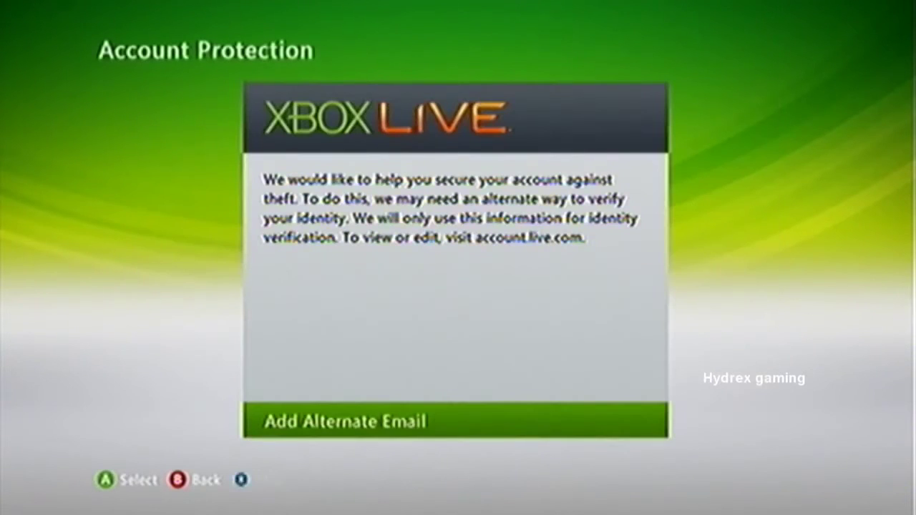
key(x)
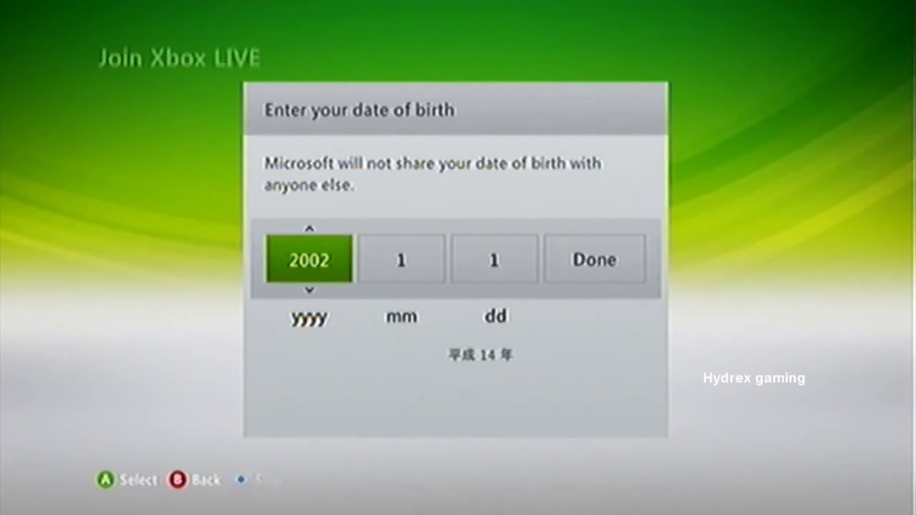
key(Down)
key(Down)
key(Down)
key(Down)
key(Down)
key(Down)
key(Down)
key(Down)
key(Down)
key(Down)
key(Down)
key(Down)
key(Down)
key(Down)
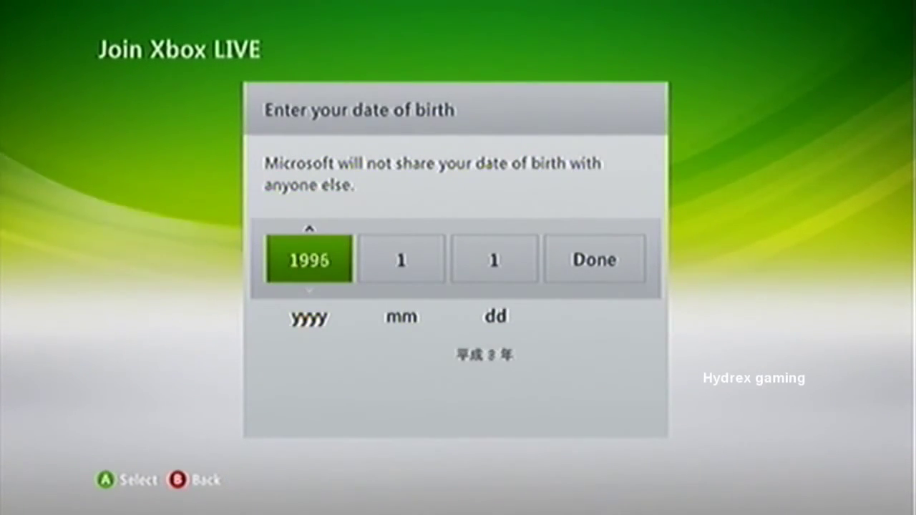
key(Up)
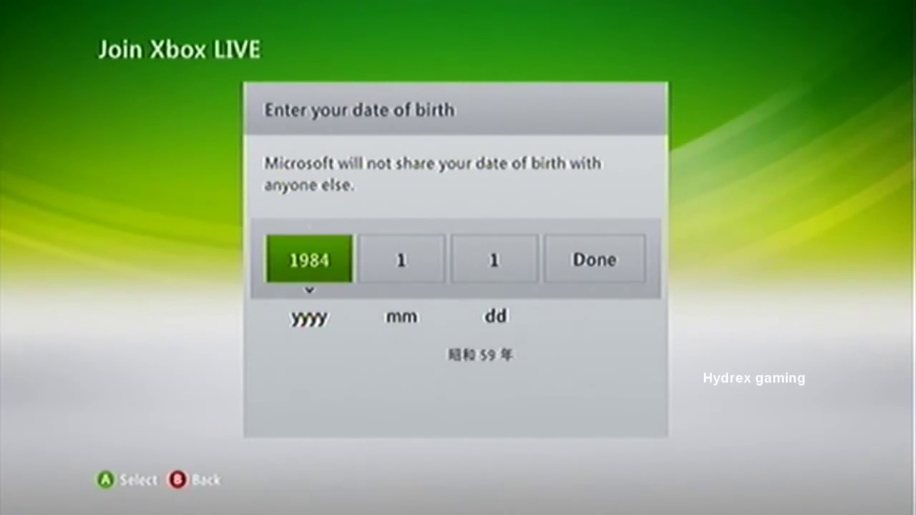
key(Right)
key(Right)
key(Right)
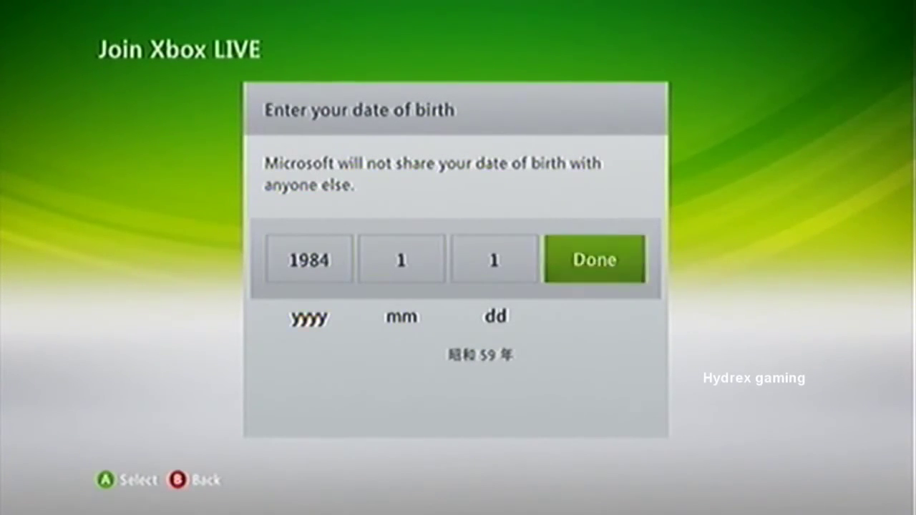
key(Return)
key(Return)
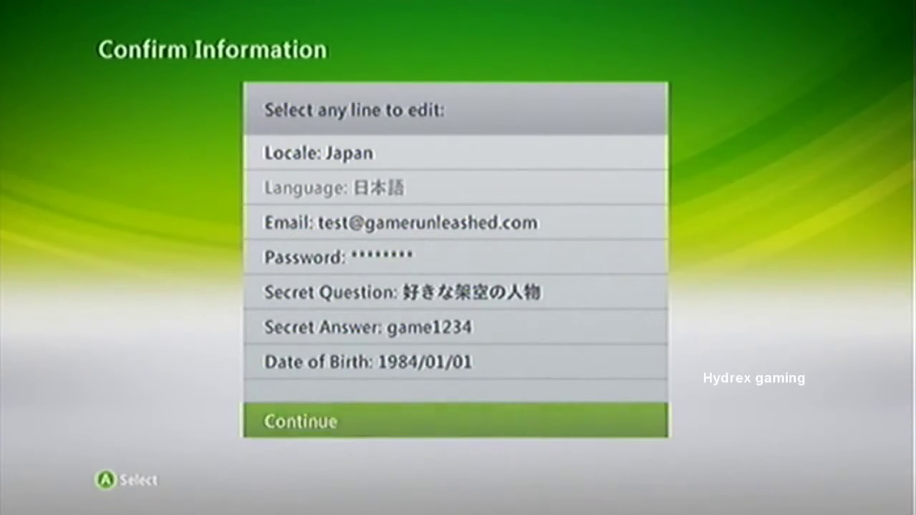
key(Return)
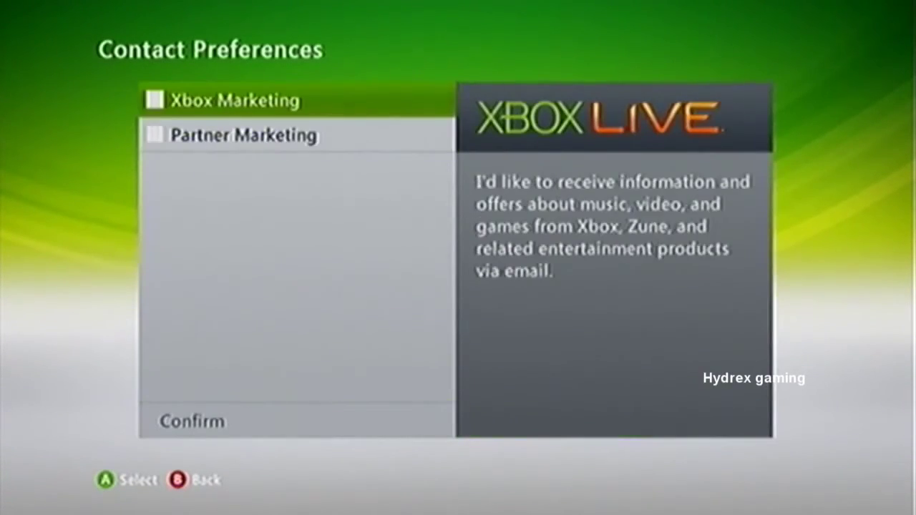
Step: Opt into Xbox Marketing and Partner Marketing, then confirm the contact preferences
key(Return)
key(Down)
key(Return)
key(Down)
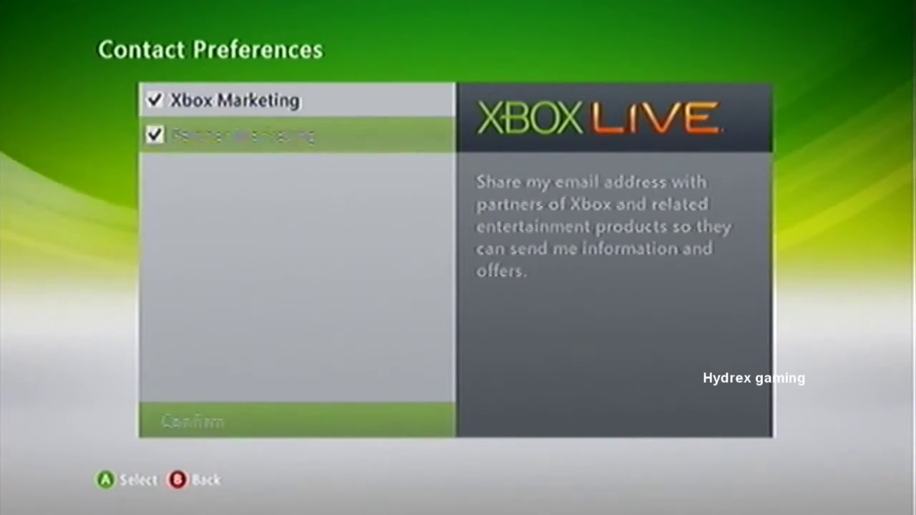
key(Return)
key(Left)
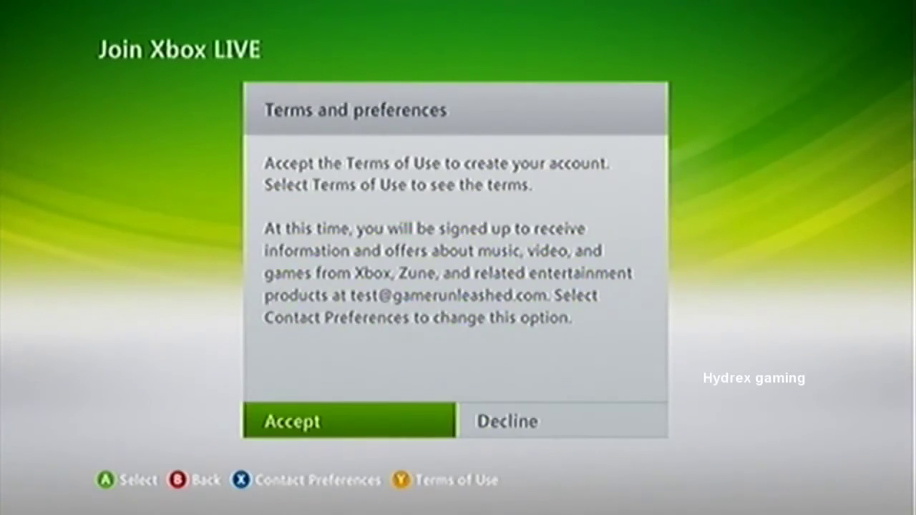
Step: Accept the Terms of Use to create the free Xbox LIVE account and continue past Congratulations
key(Return)
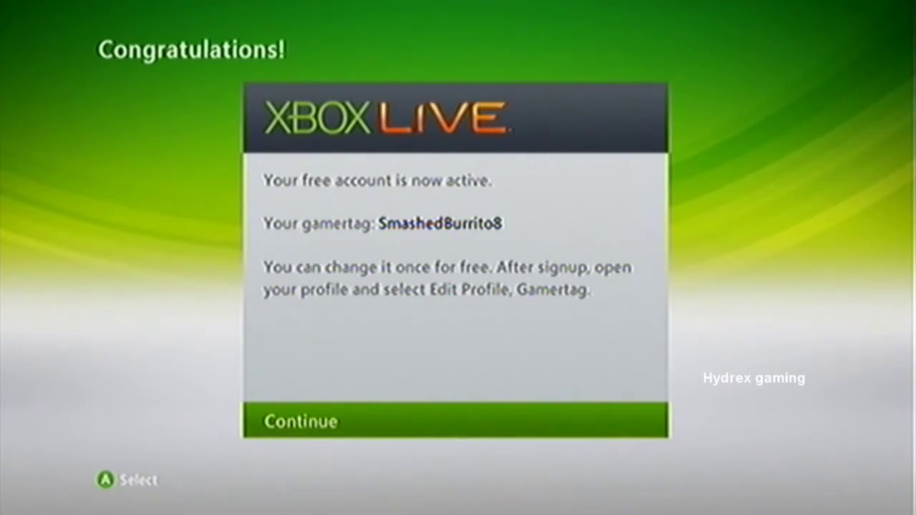
key(Return)
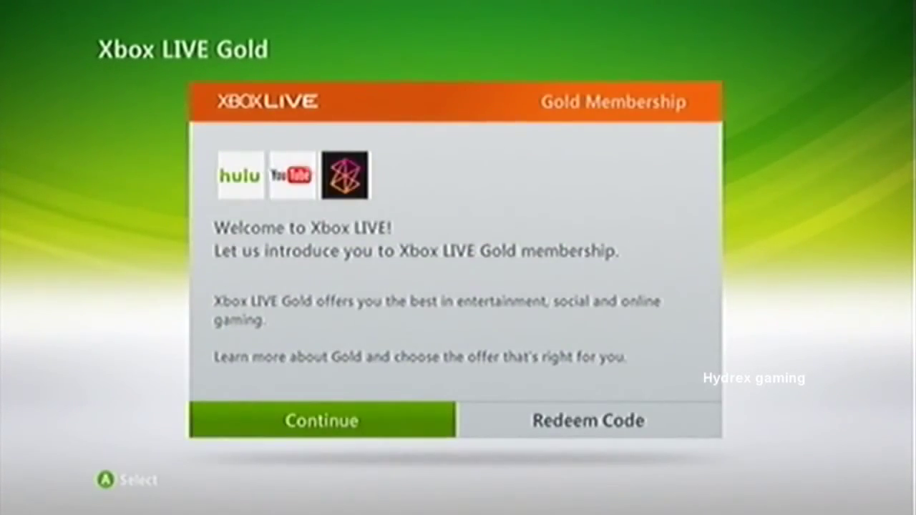
Step: Go through the Gold introduction and Learn More, then pick No Thanks on the Gold membership plans
key(Return)
key(Right)
key(Left)
key(Return)
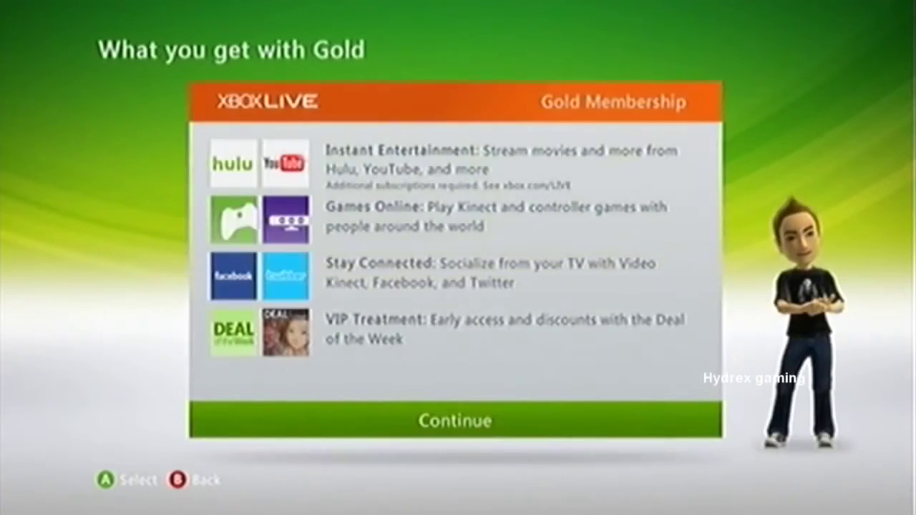
key(Return)
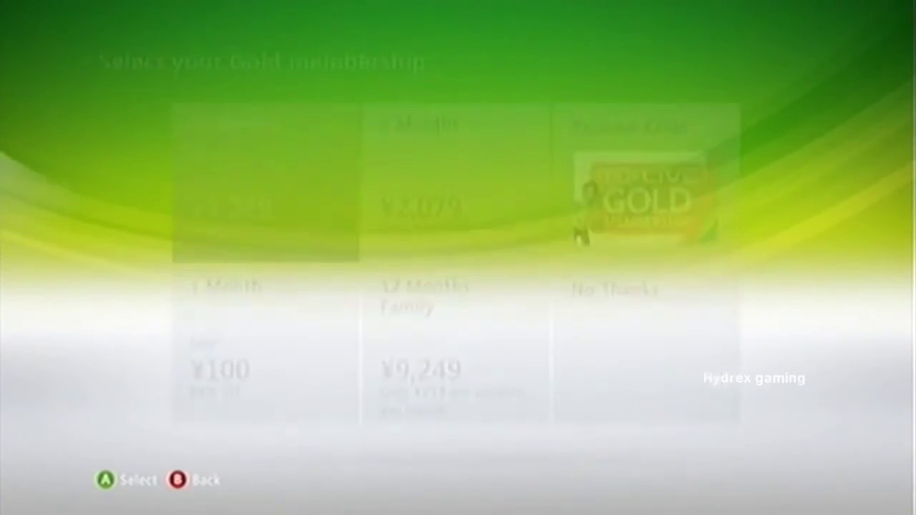
key(Down)
key(Right)
key(Right)
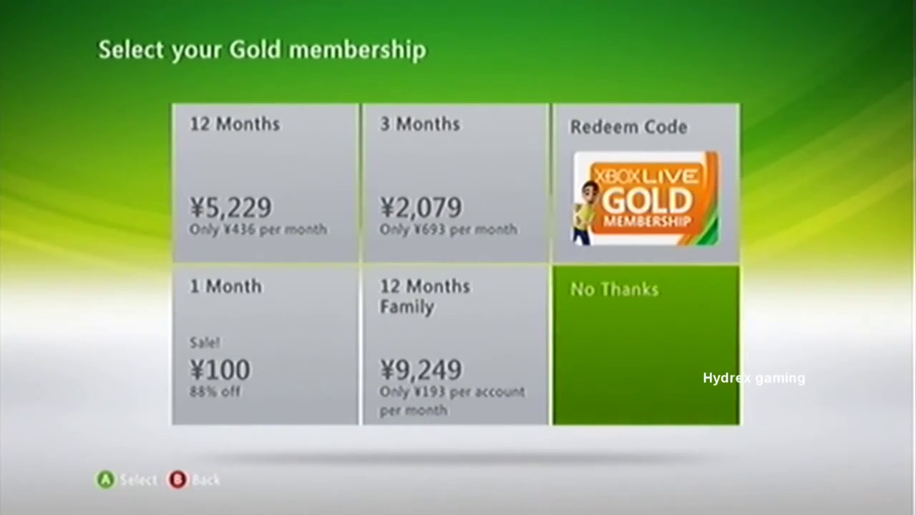
key(Return)
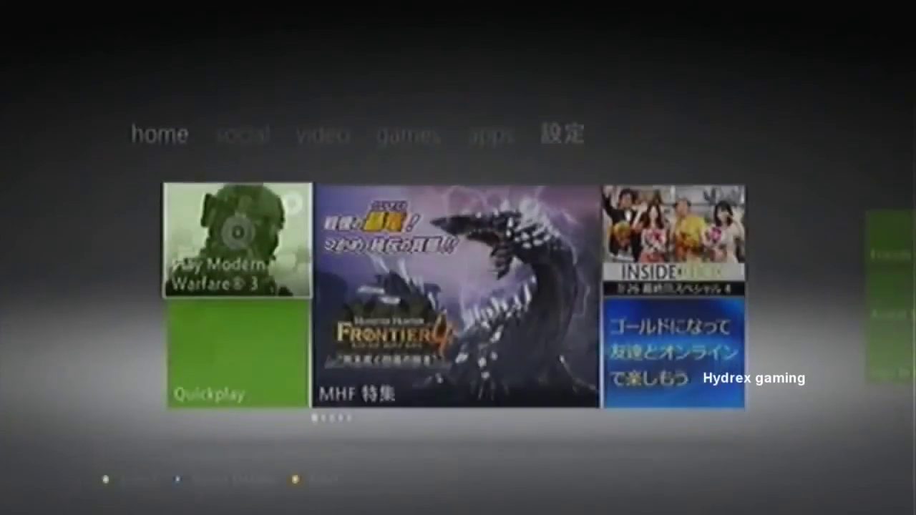
Step: Download the free Monster Hunter Frontier kit from the MHF home tile and launch it with Play Now
key(Right)
key(Return)
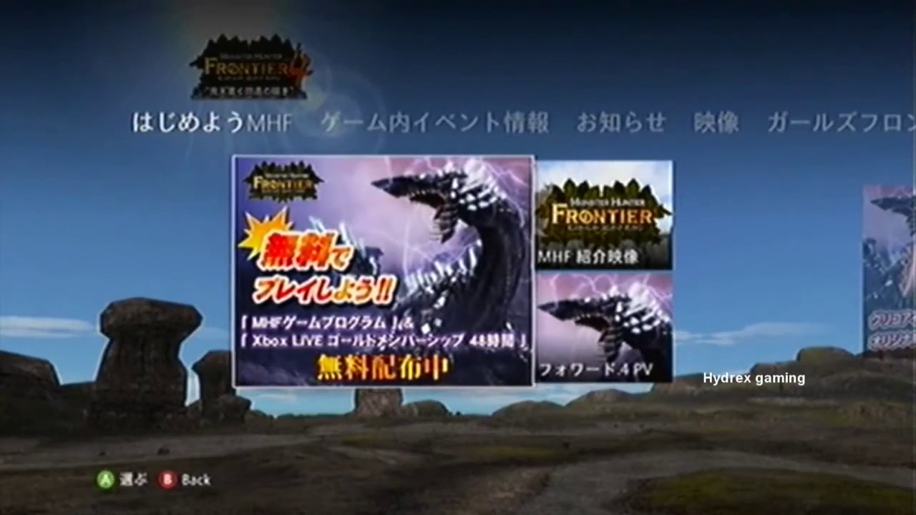
key(Return)
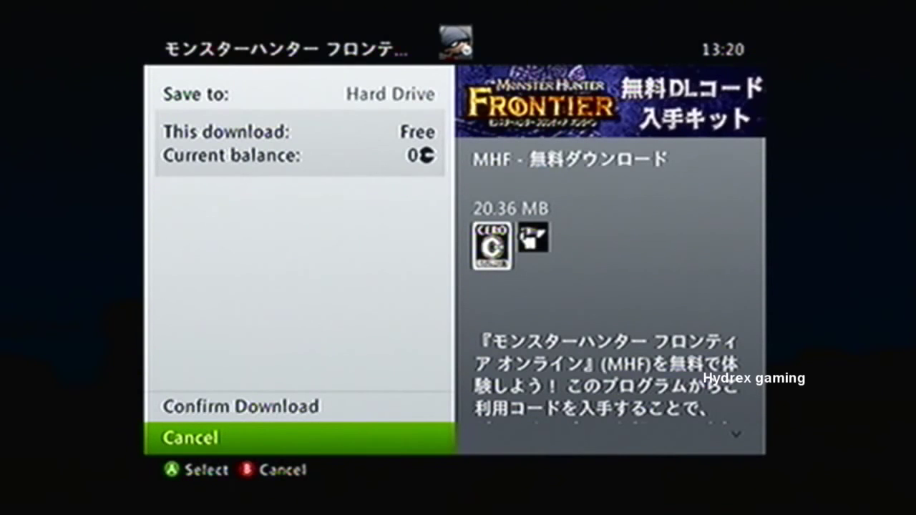
key(Up)
key(Return)
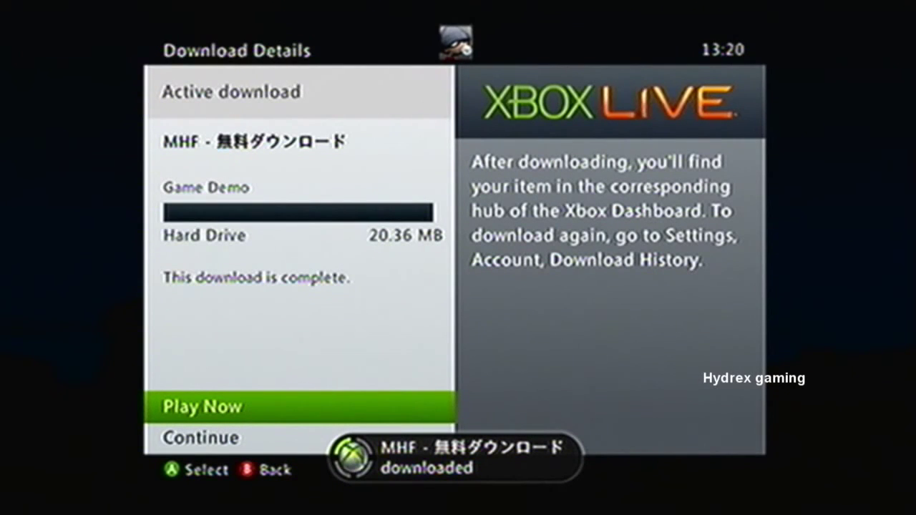
key(Return)
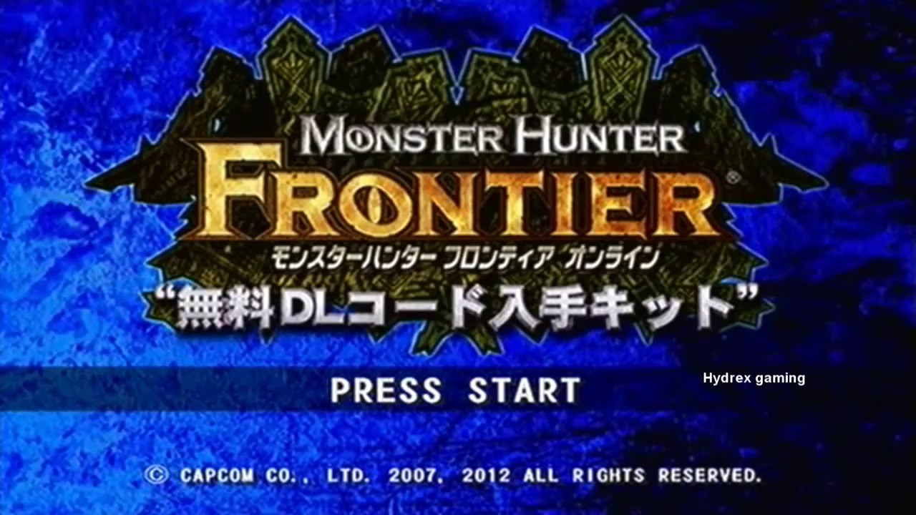
Step: Start the MHF kit and scroll through the free 48-hour trial code page
key(Return)
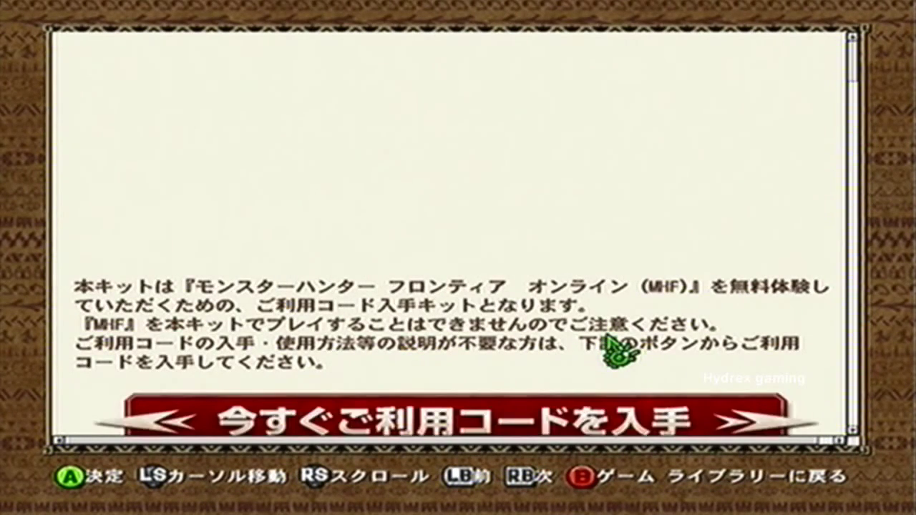
scroll(614, 351, down, 5)
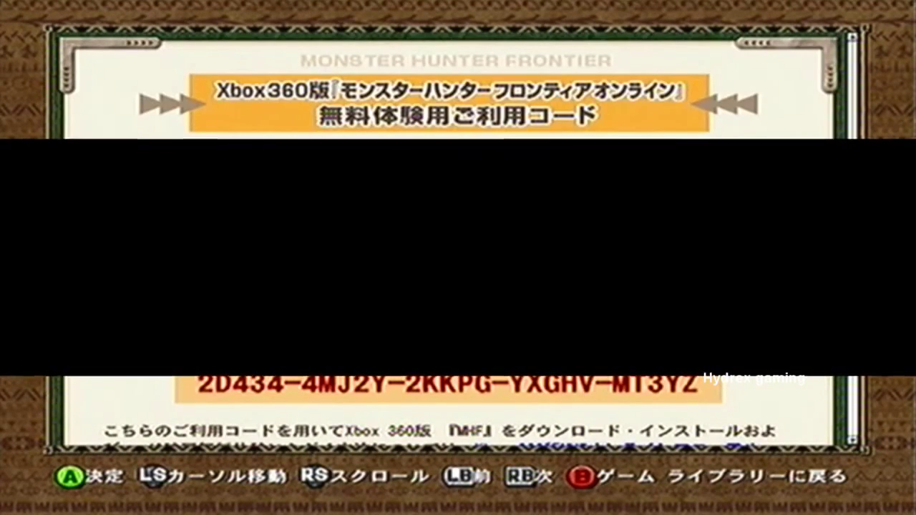
scroll(458, 258, down, 2)
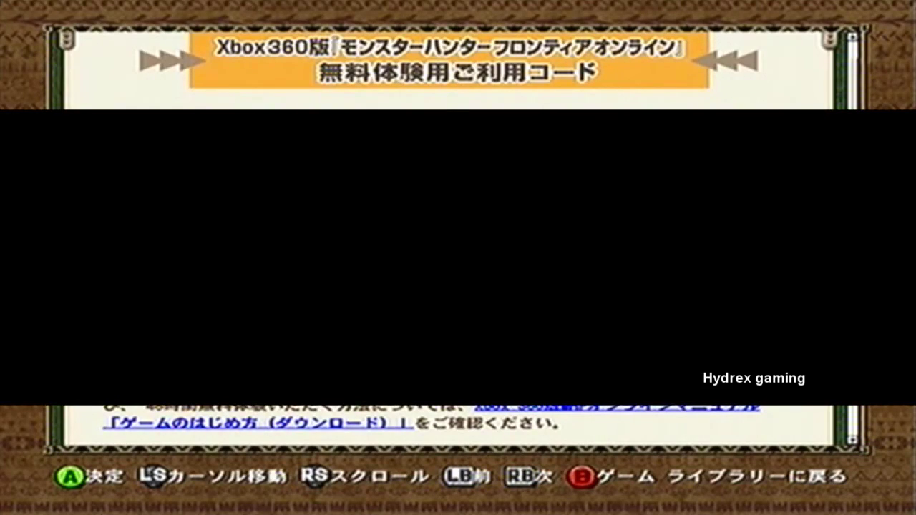
scroll(459, 71, up, 1)
scroll(458, 72, down, 10)
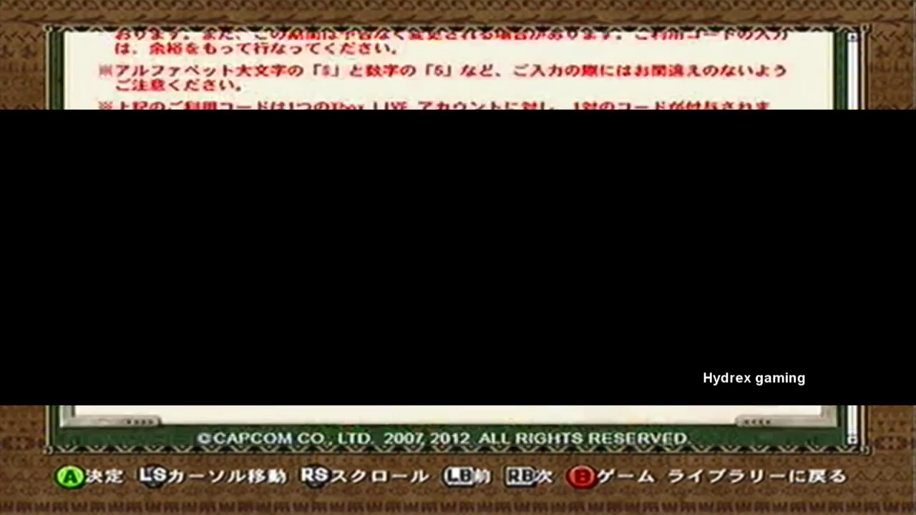
scroll(458, 71, up, 10)
scroll(458, 71, down, 1)
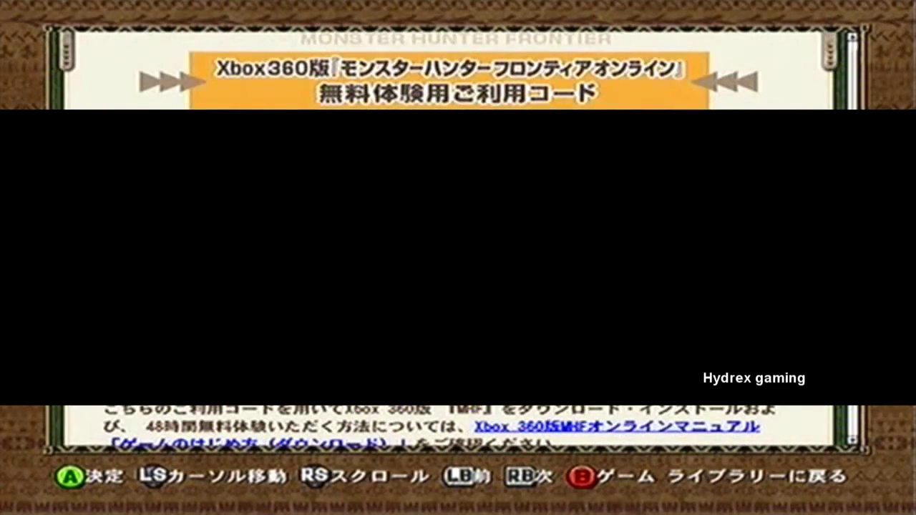